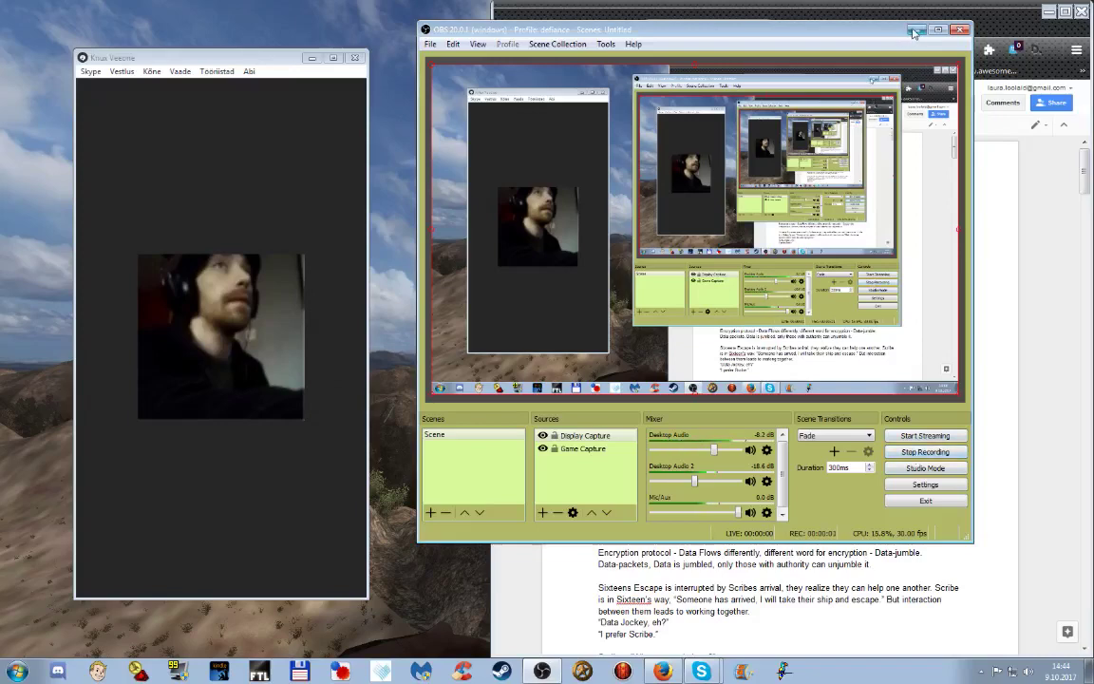
left_click(914, 31)
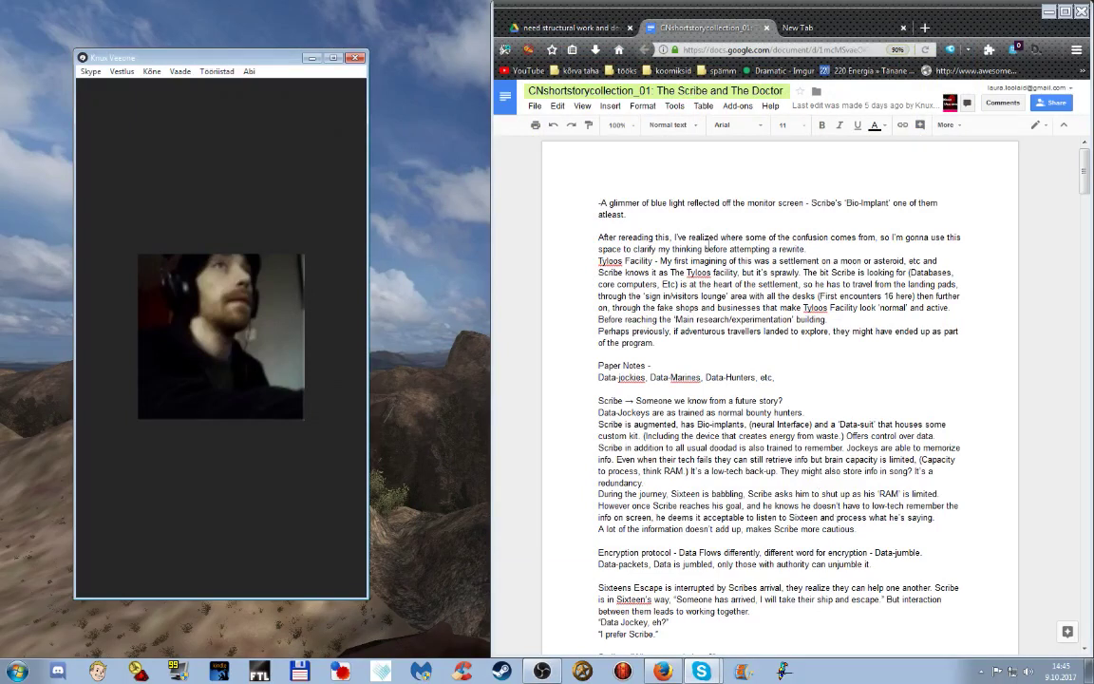
left_click(896, 350)
scroll(874, 399, "down", 3)
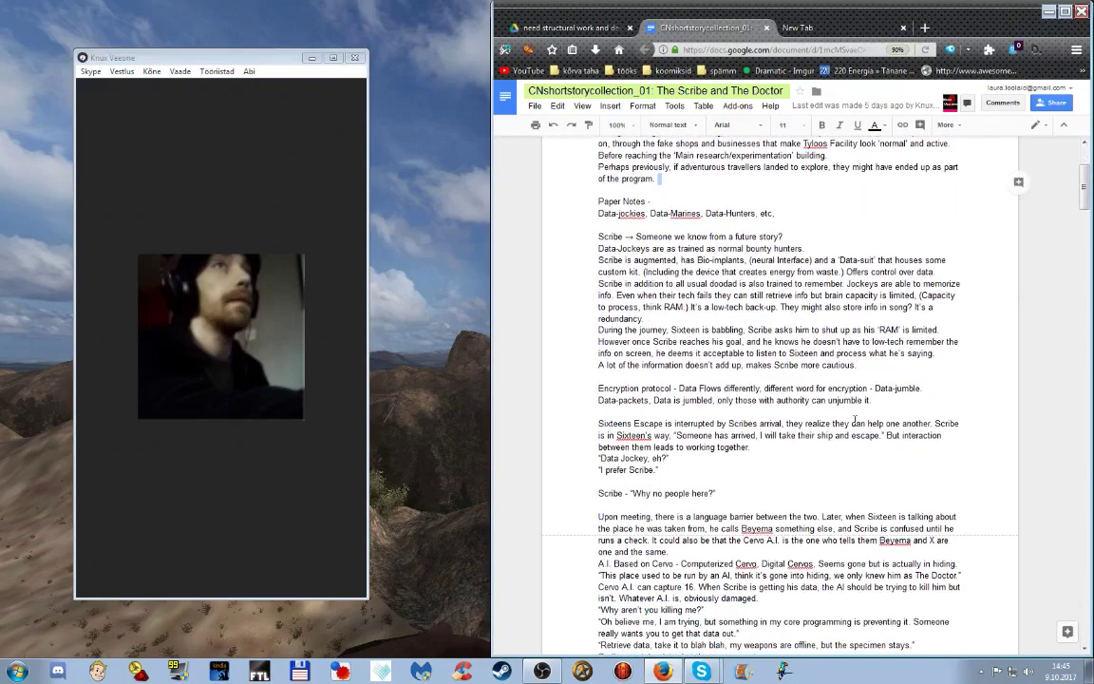
scroll(858, 437, "up", 3)
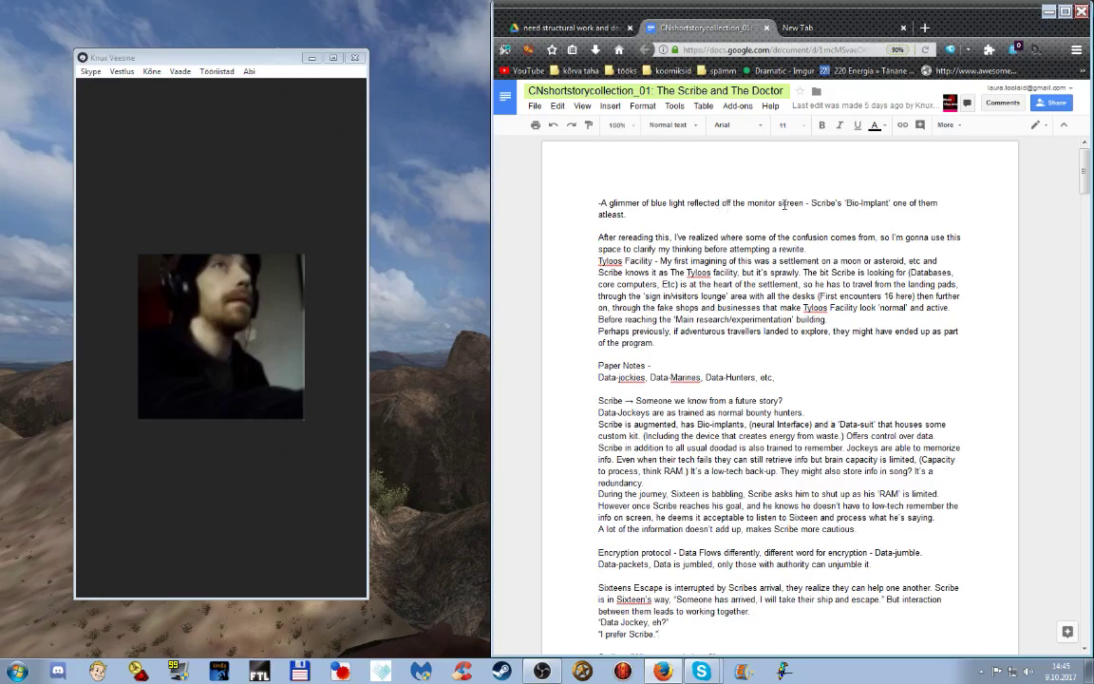
scroll(765, 270, "down", 10)
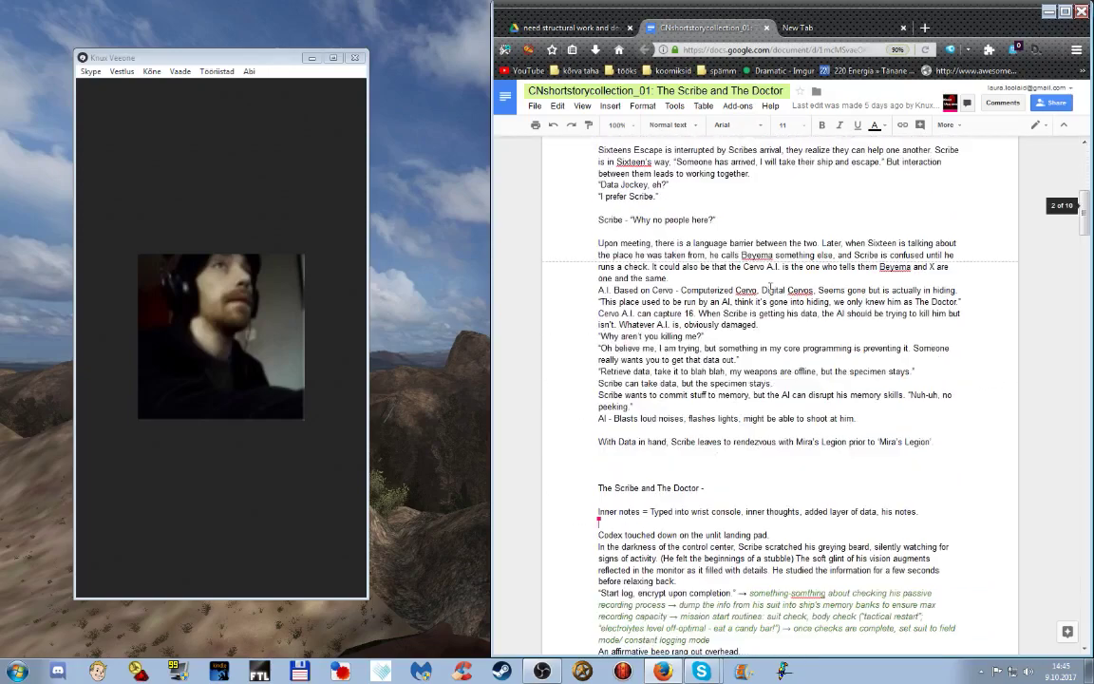
scroll(769, 286, "down", 10)
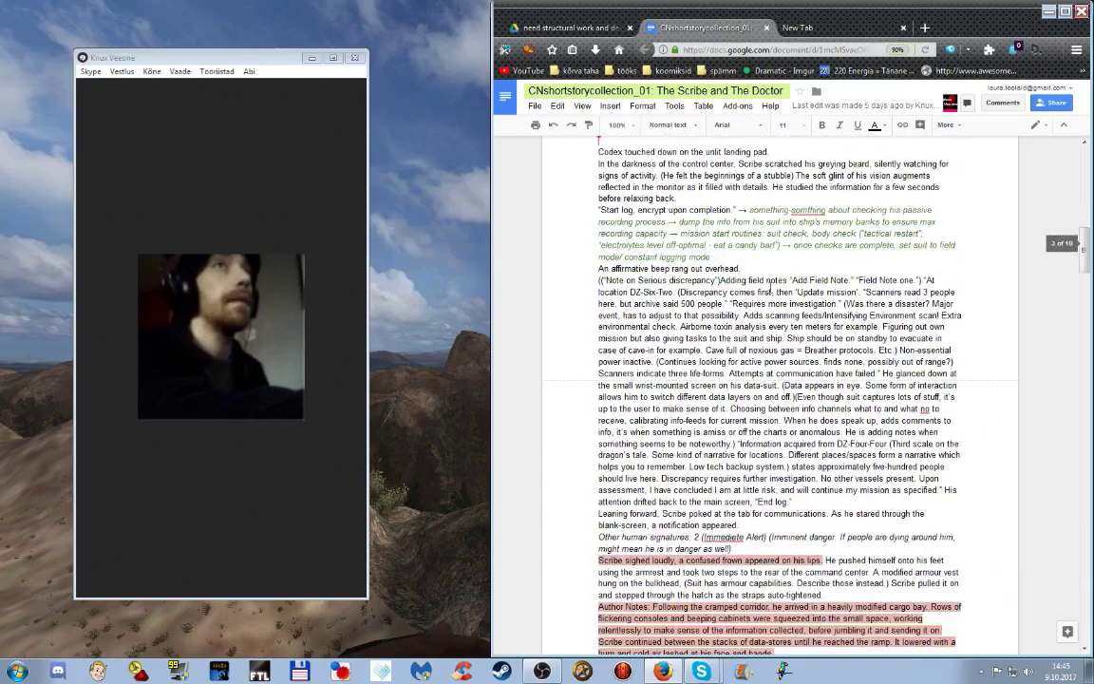
scroll(766, 293, "down", 10)
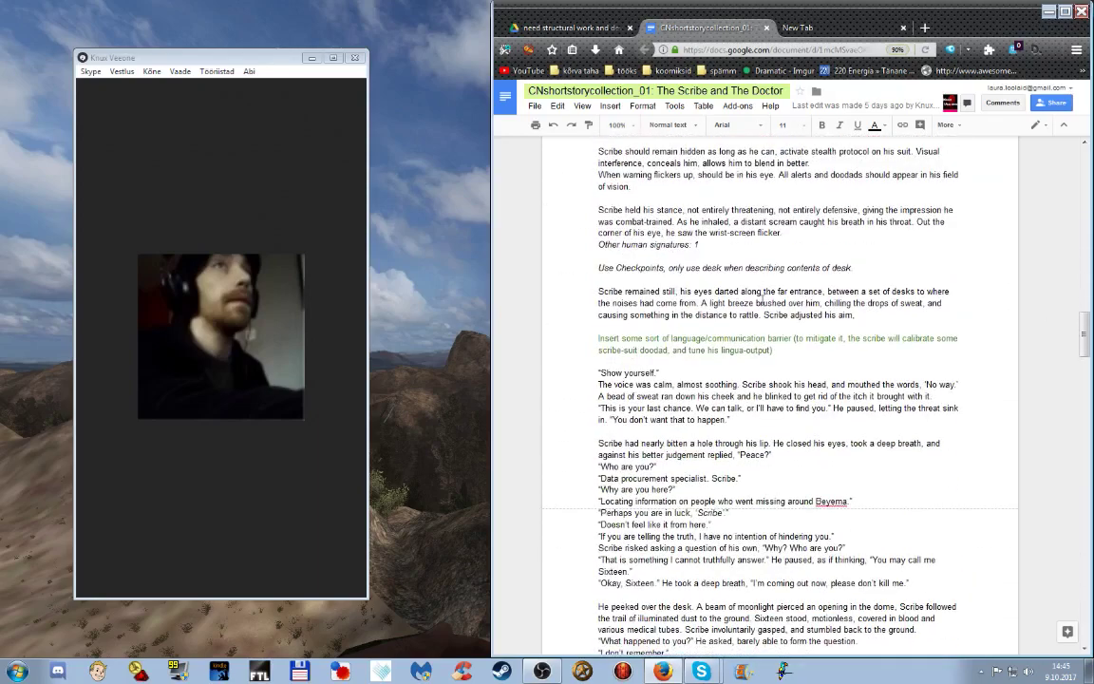
scroll(814, 307, "up", 3)
scroll(878, 327, "up", 10)
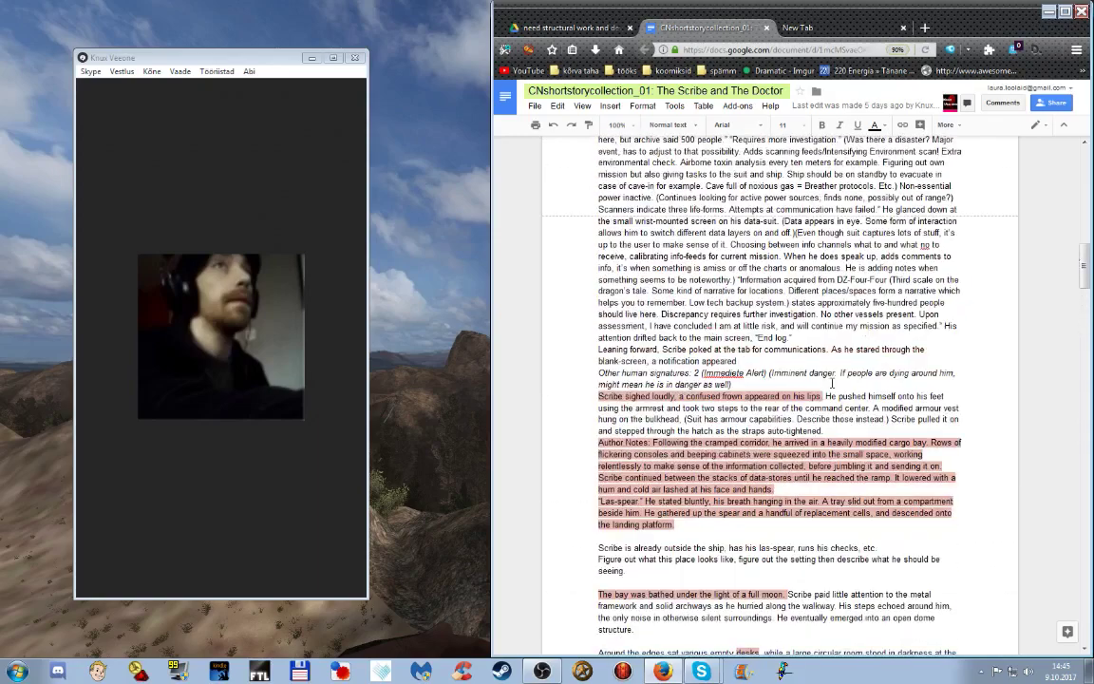
scroll(848, 352, "up", 5)
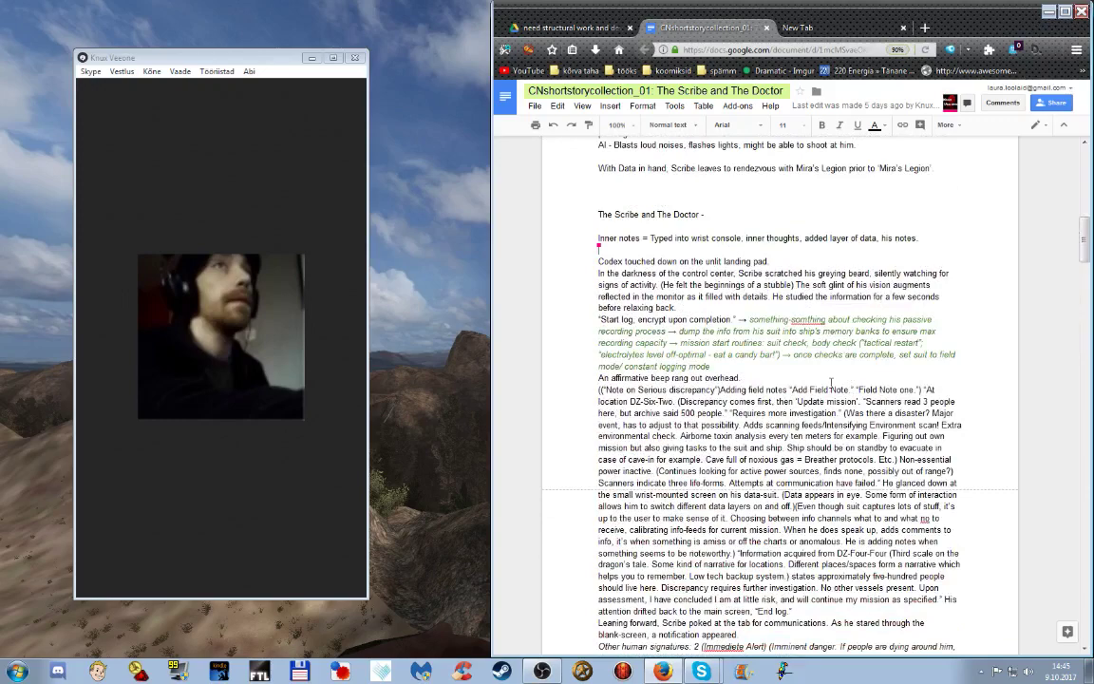
scroll(872, 300, "up", 3)
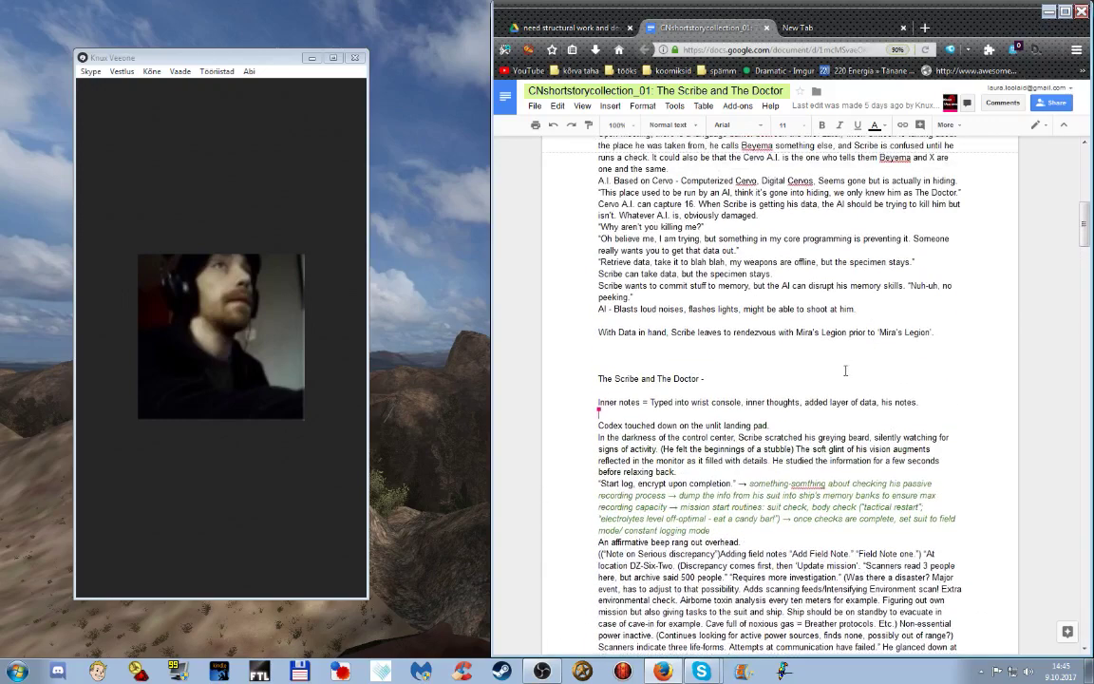
scroll(868, 342, "up", 5)
scroll(867, 363, "up", 5)
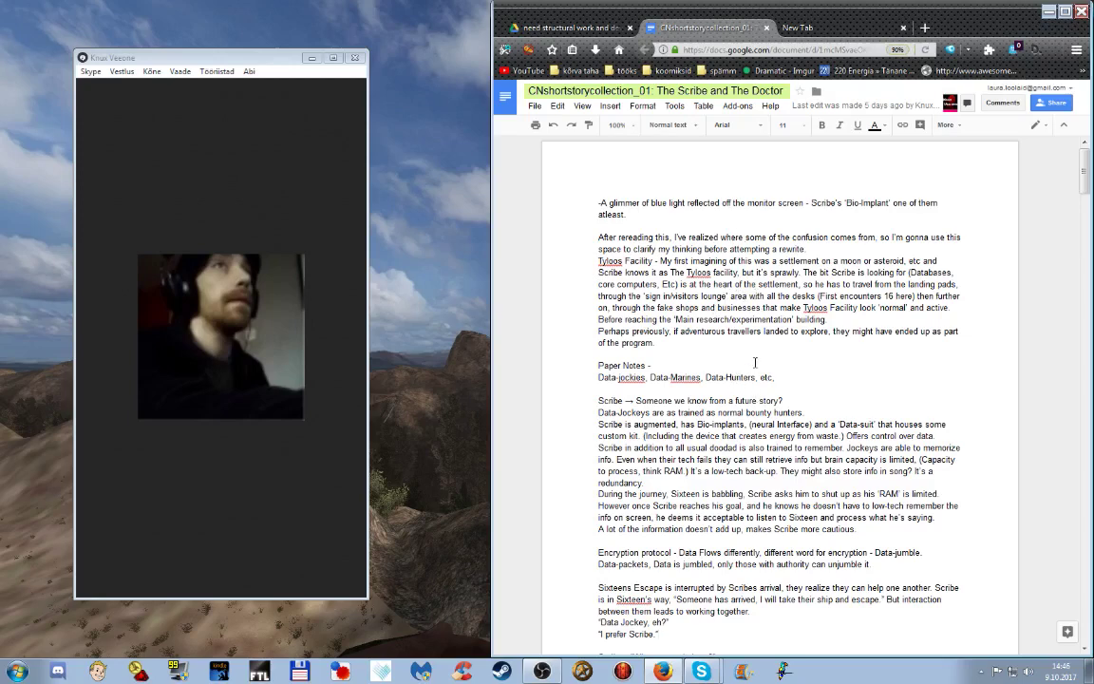
- Scroll down past the planning notes to 'The Scribe and The Doctor' draft heading
scroll(743, 337, "down", 3)
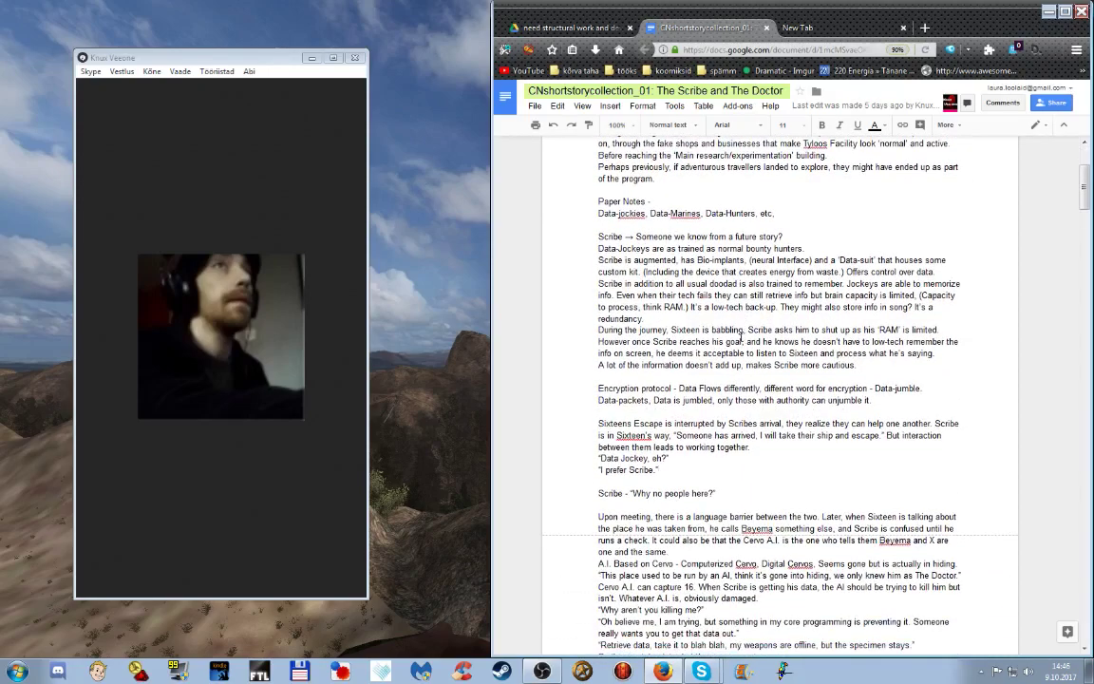
scroll(732, 330, "down", 7)
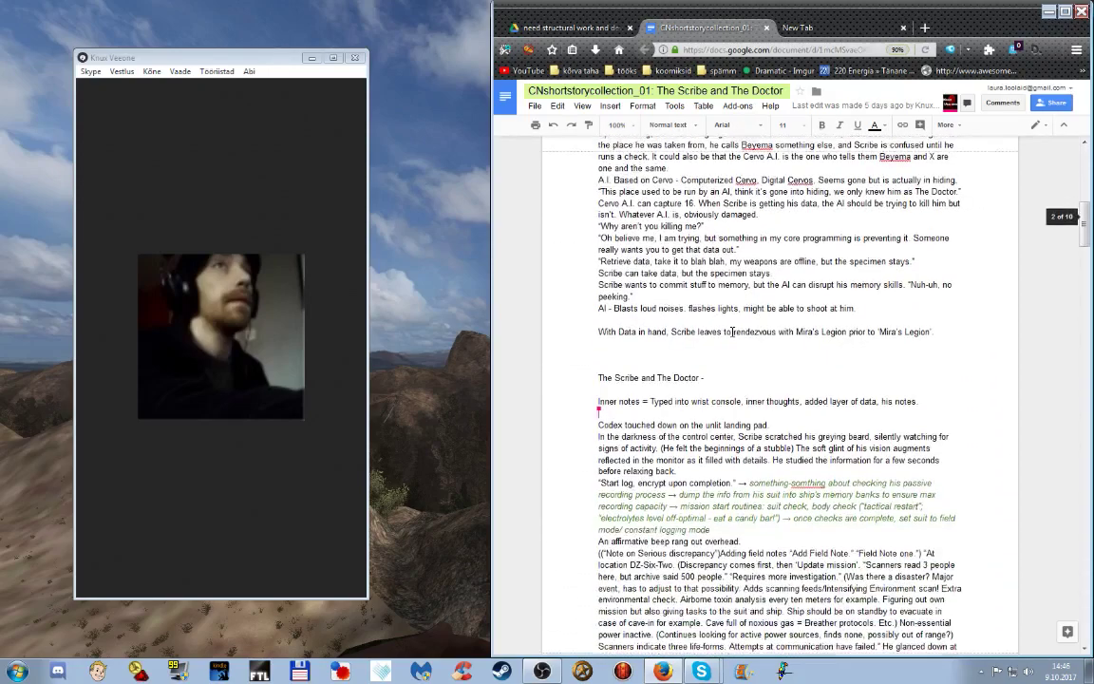
scroll(733, 331, "down", 3)
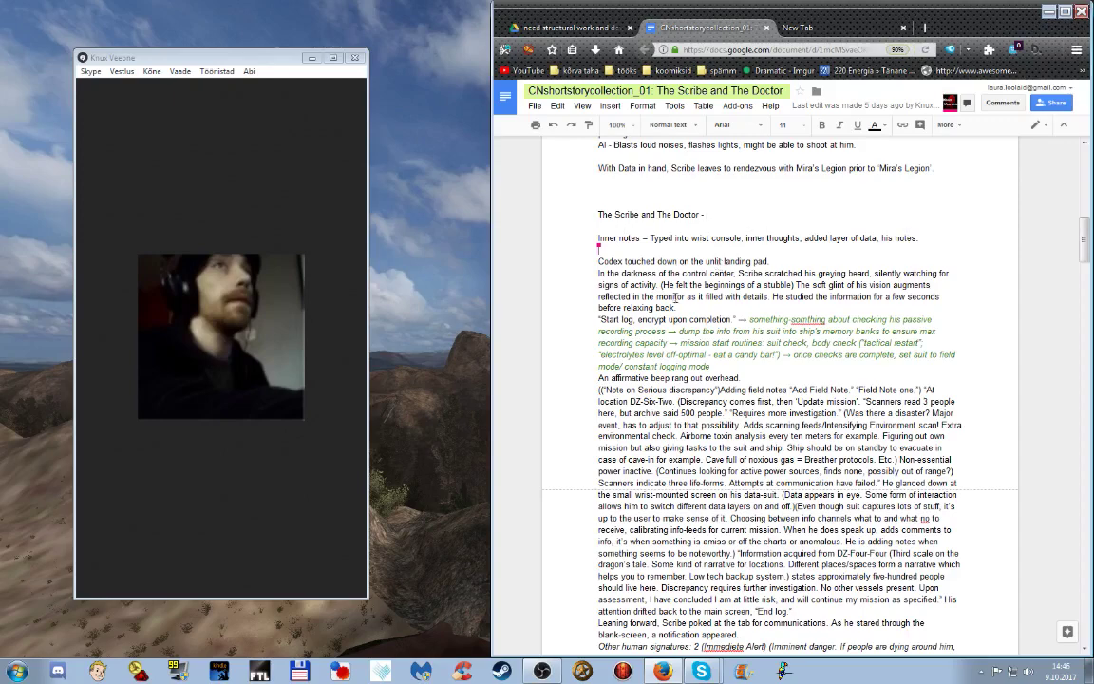
scroll(787, 310, "up", 5)
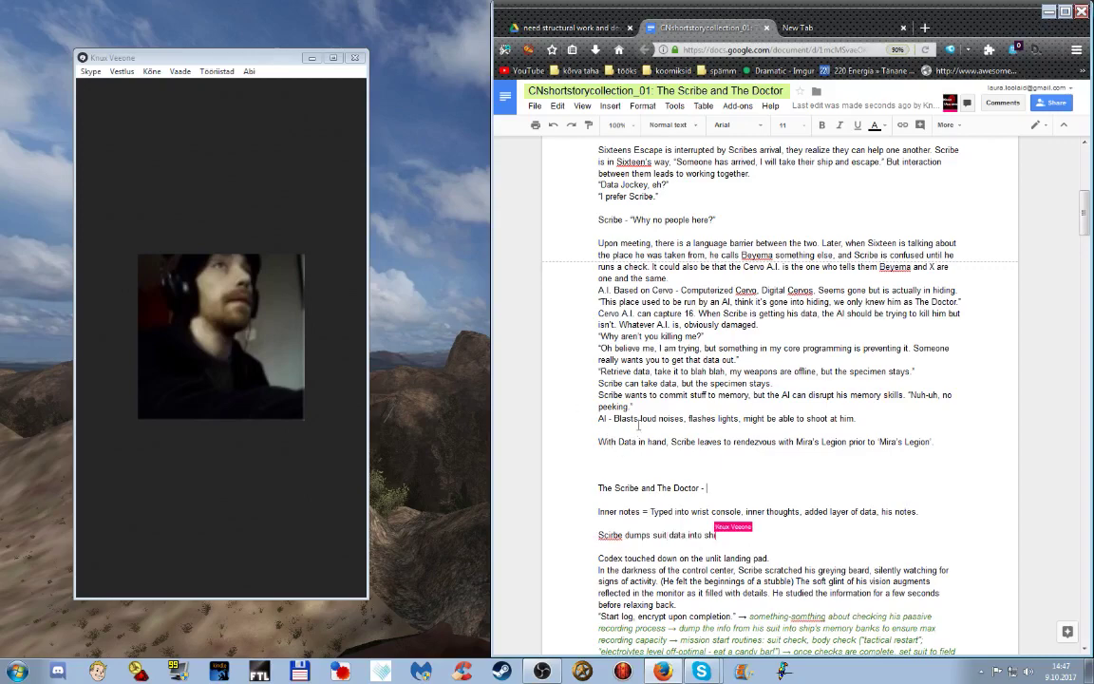
- Scroll down to the scene-planning area above the Codex landing-pad paragraph
scroll(580, 391, "down", 1)
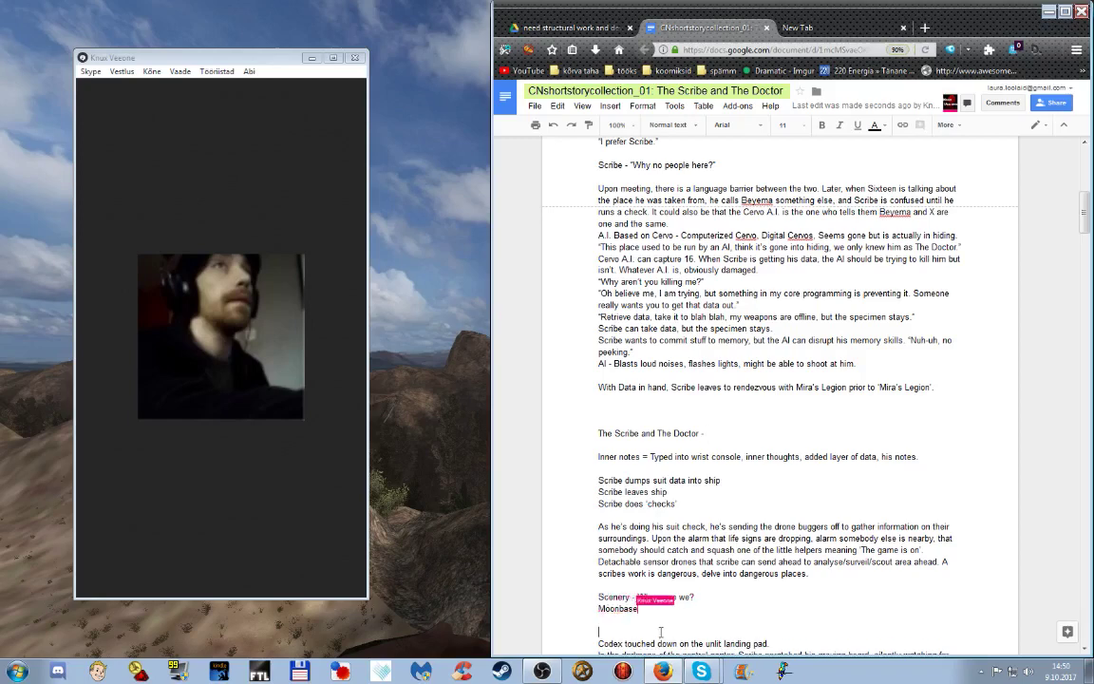
- Add a green line: 'the fractal swirls of the gas giant above the horizon sent uneasy golden flickers through the view-dome'
key("Return")
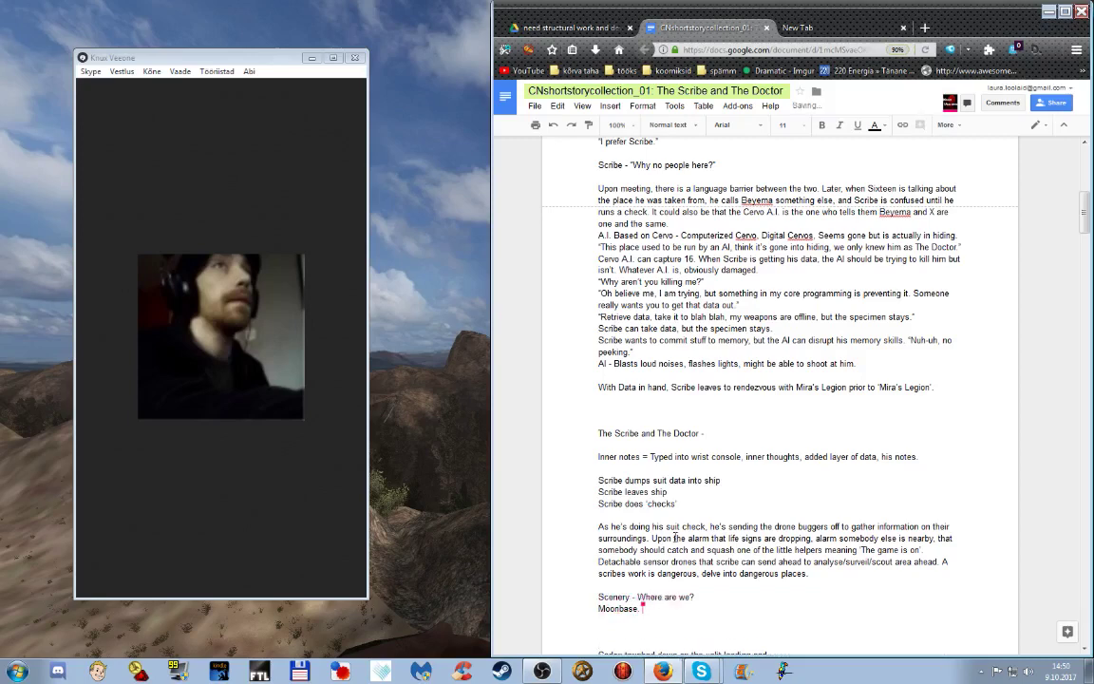
left_click(883, 124)
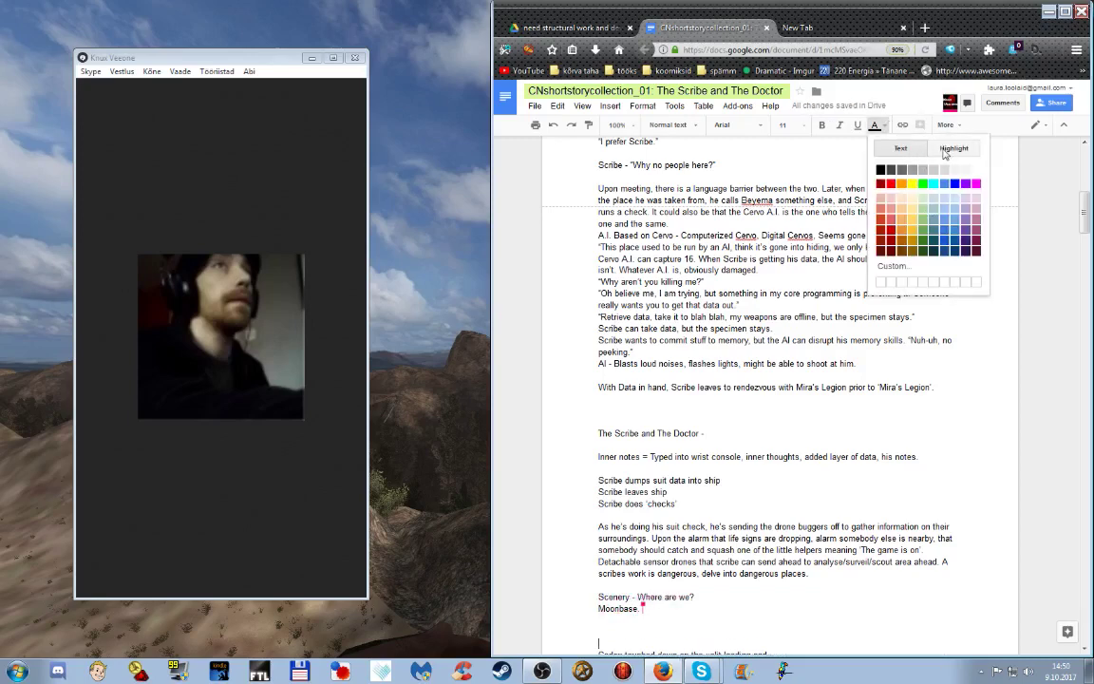
left_click(917, 200)
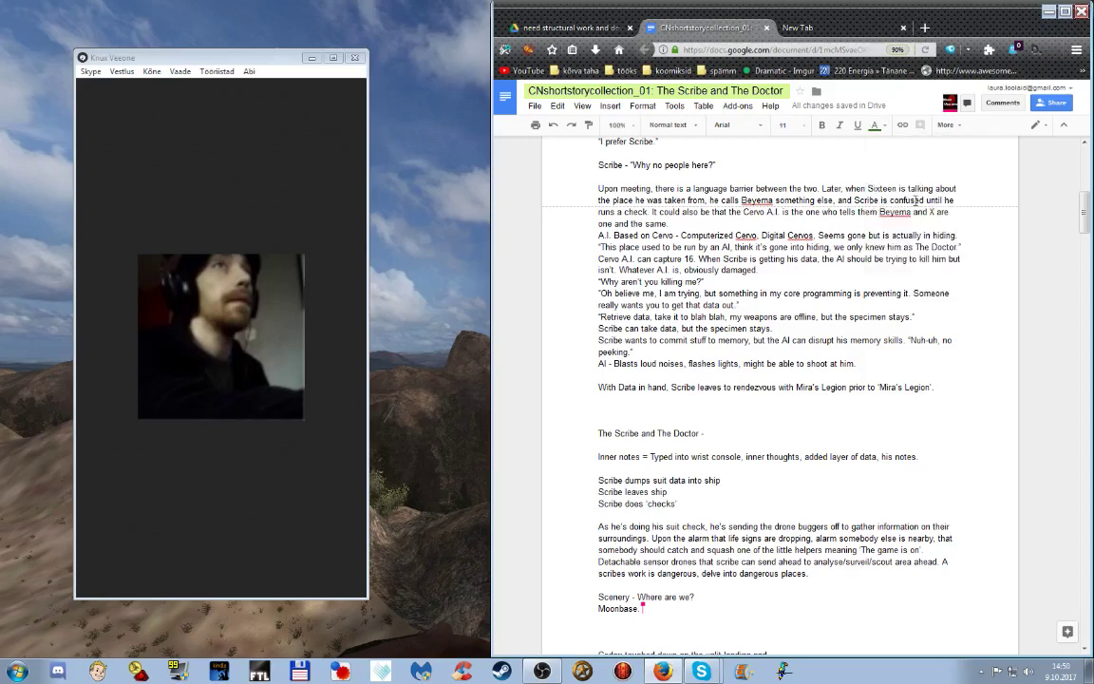
type("t")
type("he ")
type("fract")
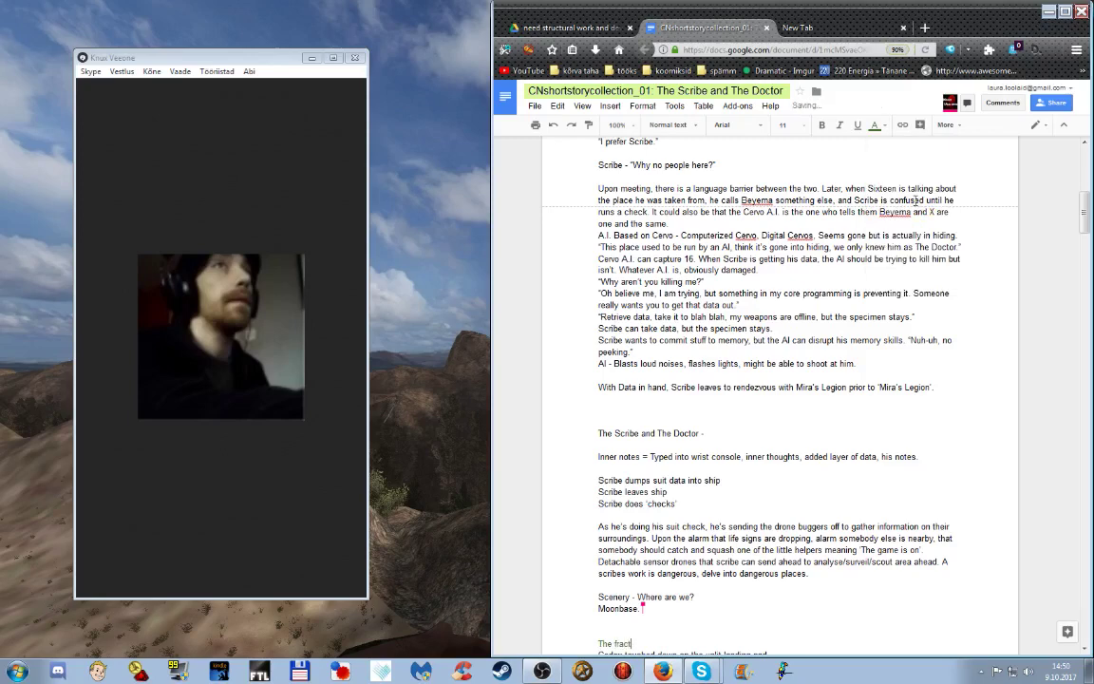
type("al swirls of the gas giant above the ")
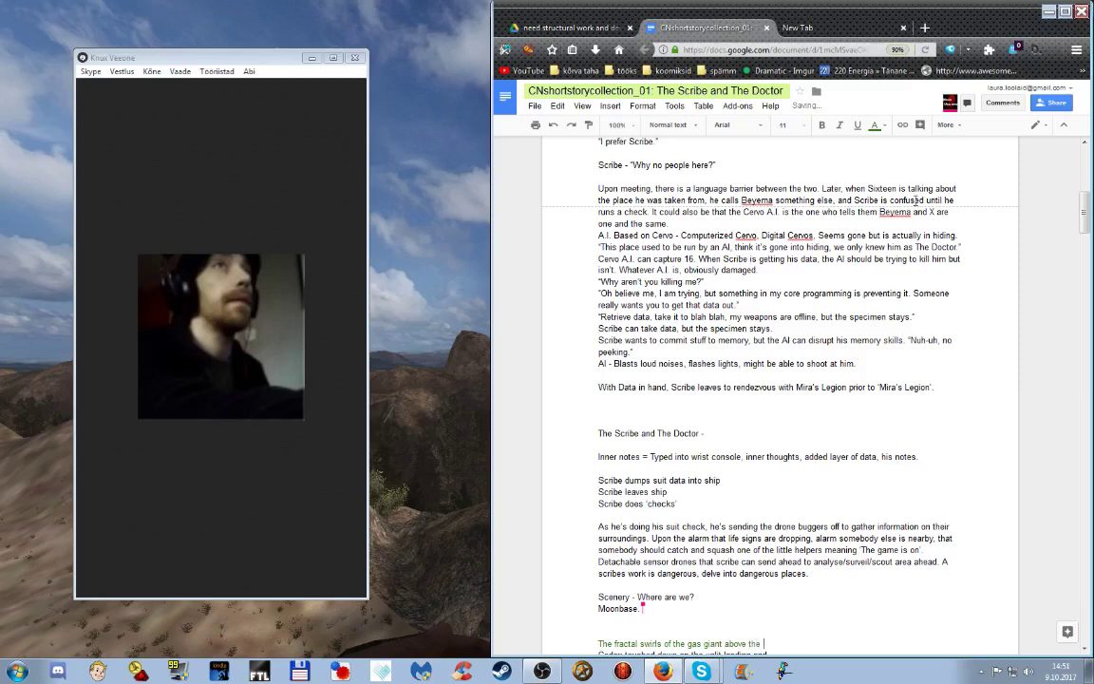
type("horizon sent uneasy")
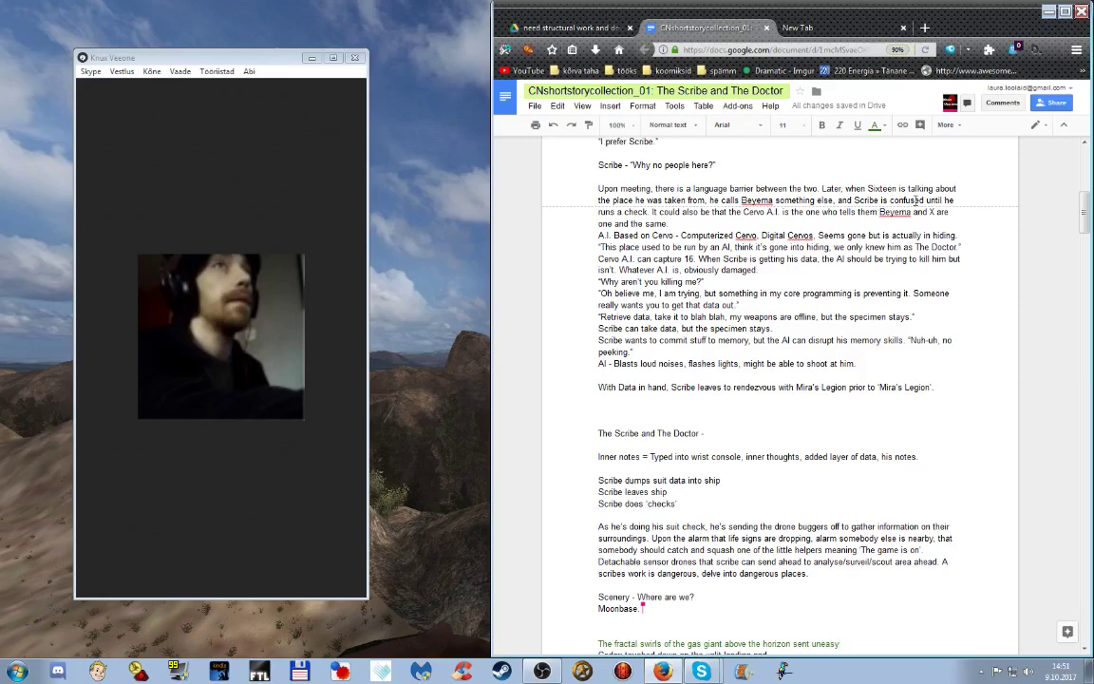
type("golden flick")
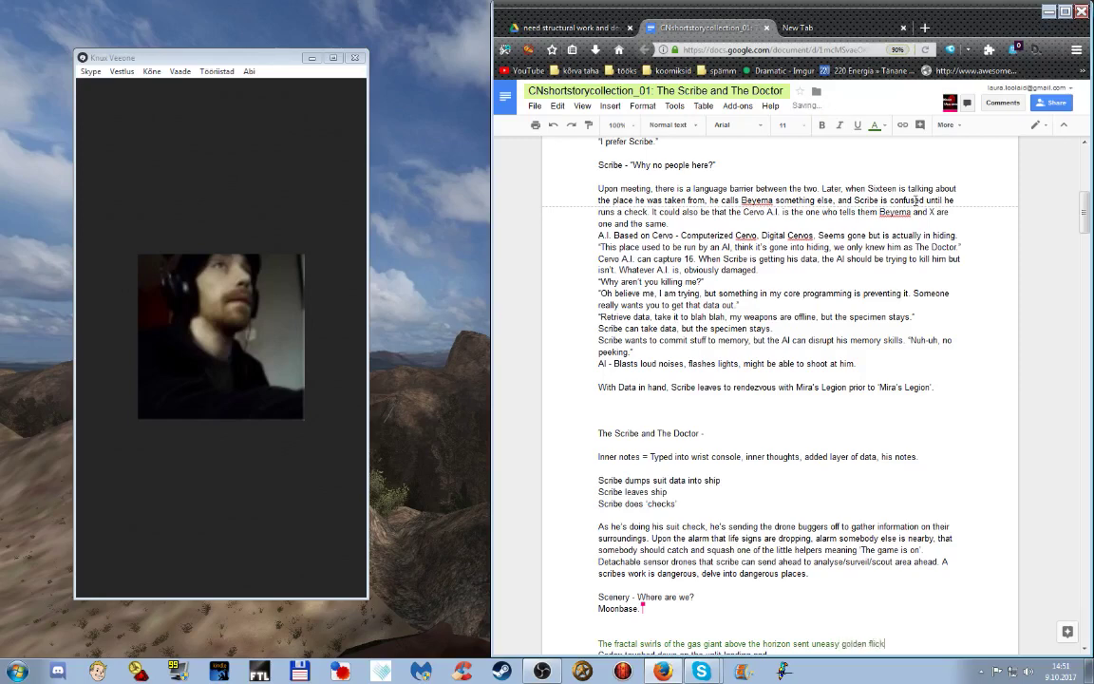
type("ers")
type("through the view-dome")
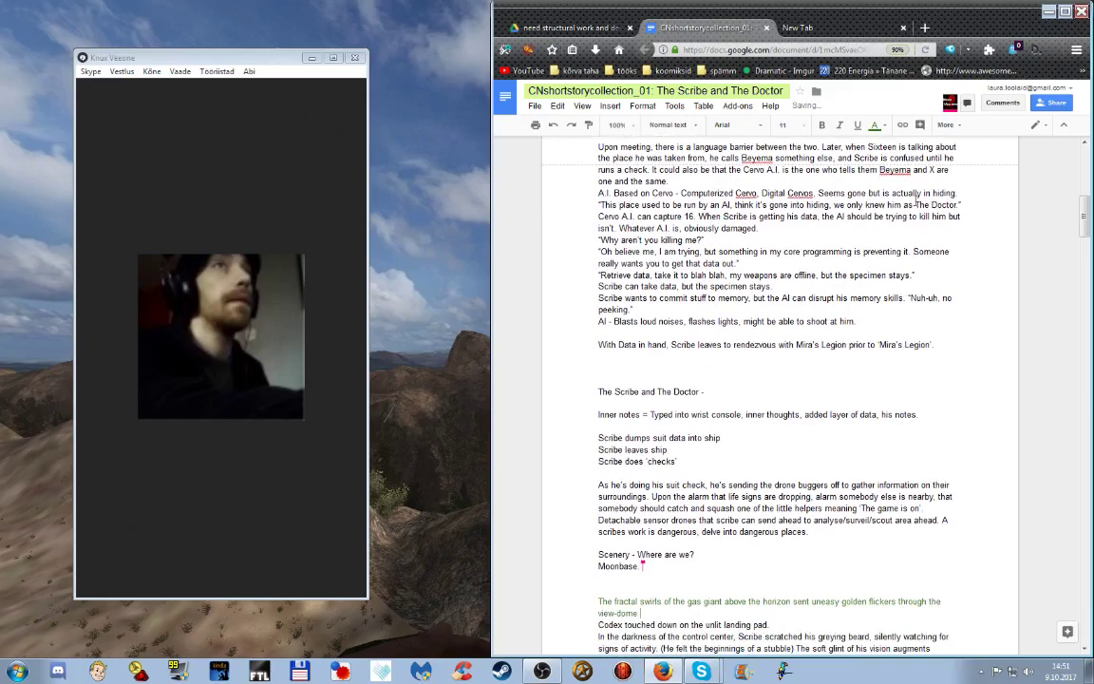
key("Return")
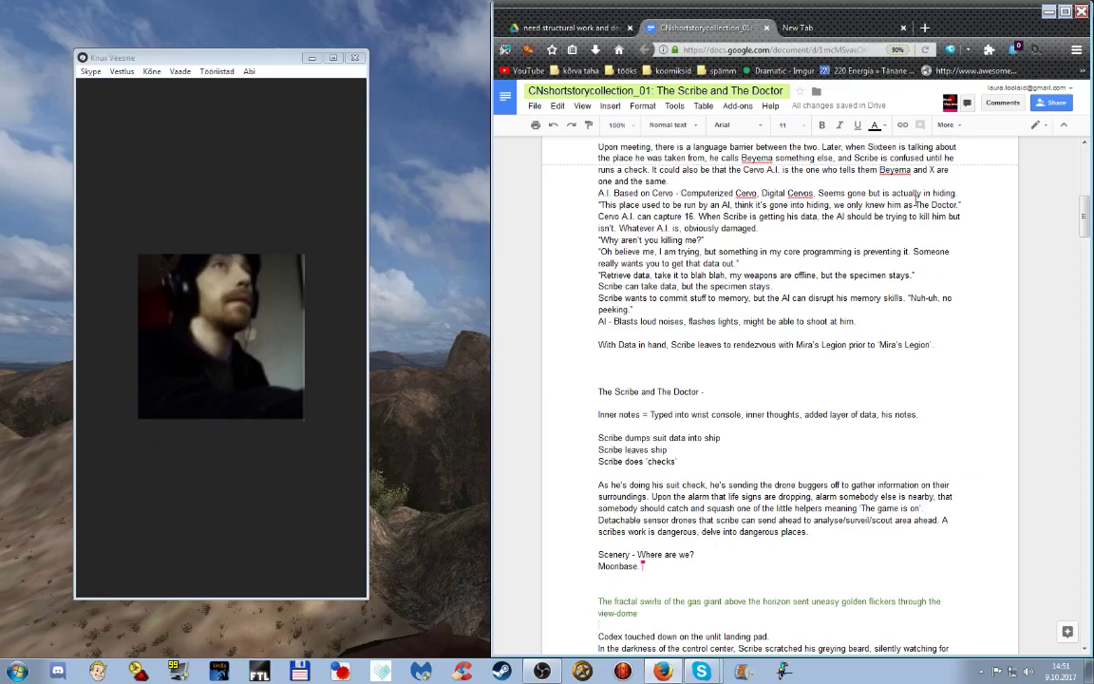
- Insert 'barely' after 'gas giant' in the green line, then start typing '"Hang on'
left_click(727, 603)
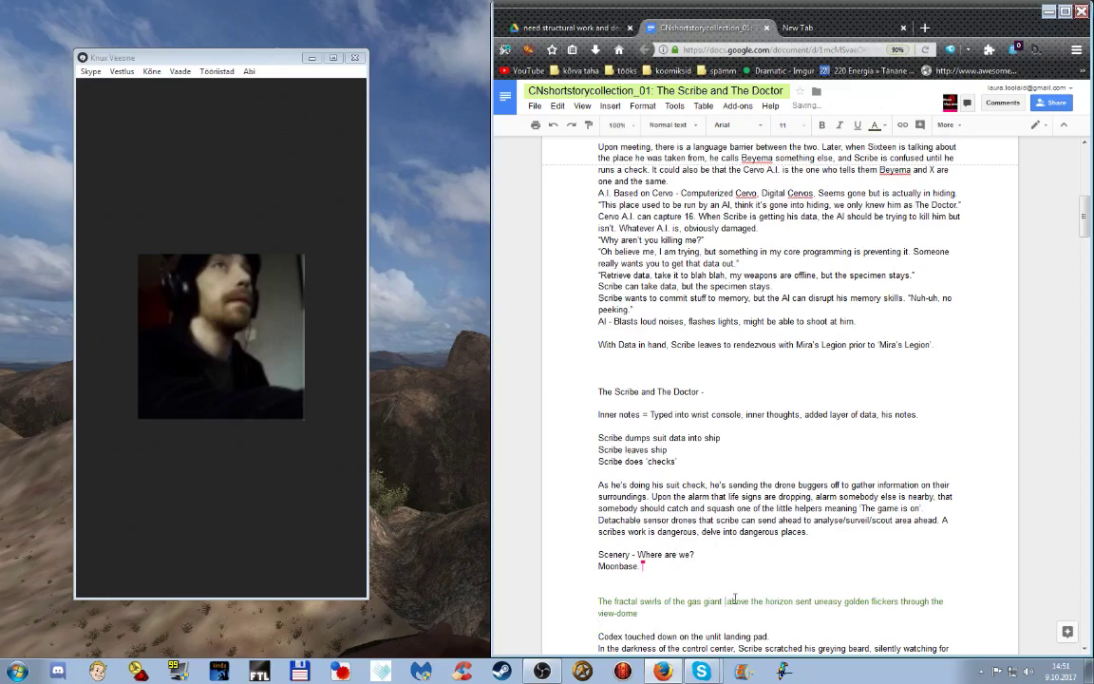
type("barely")
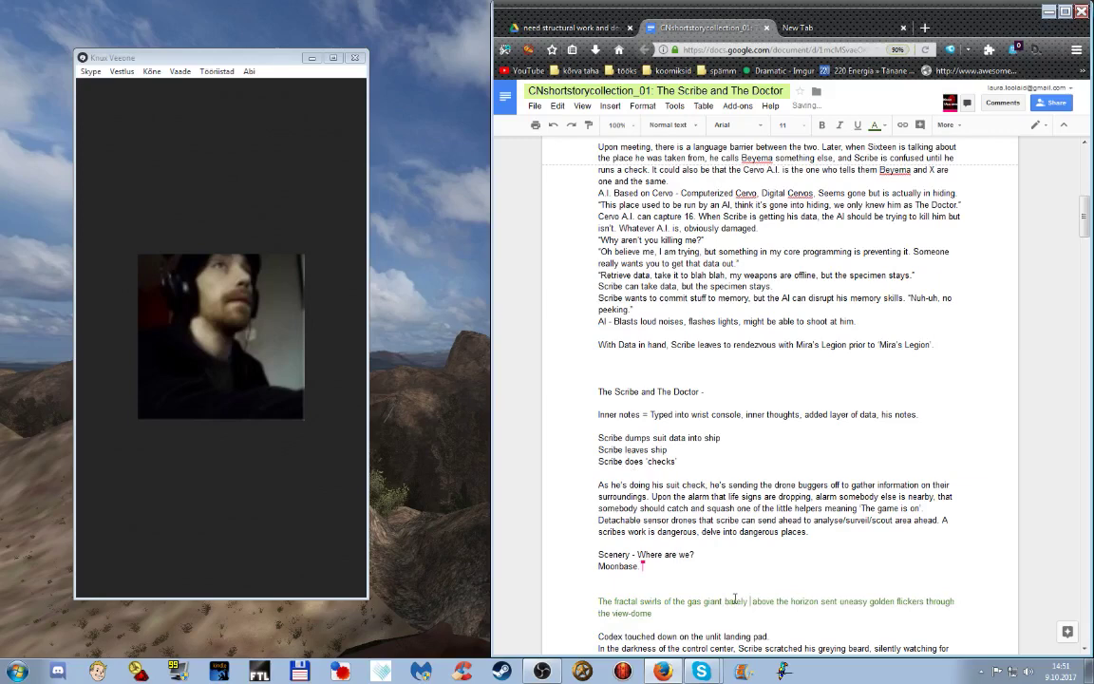
key("Delete")
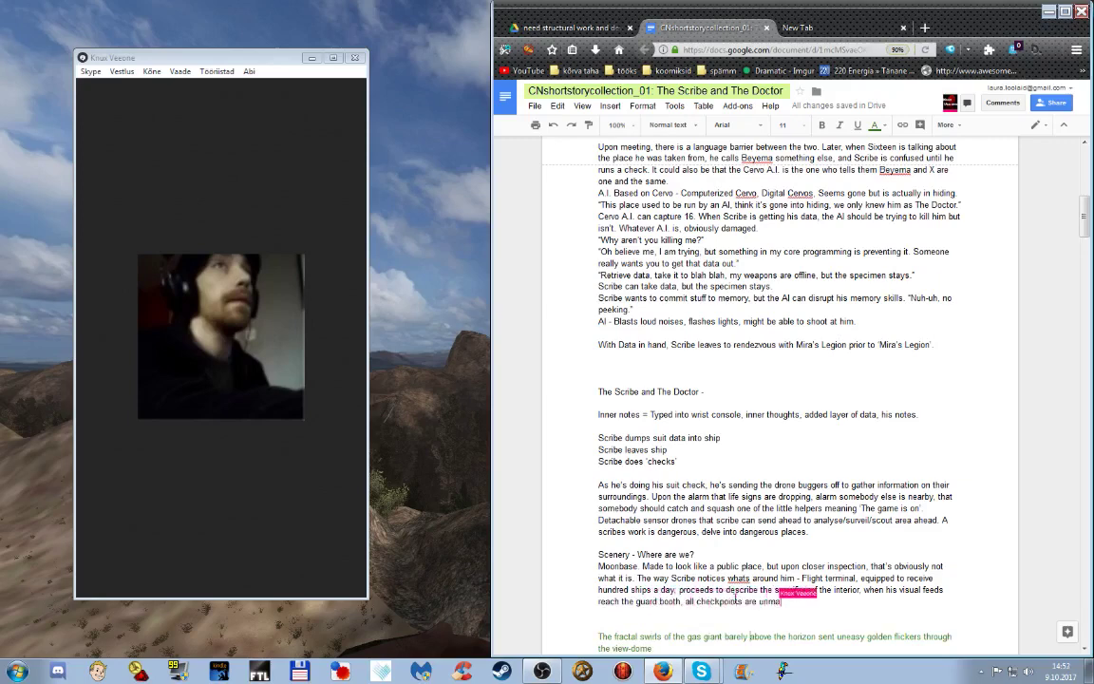
type("\"Hang on...\" Pronounced Hiccup. ?Directs")
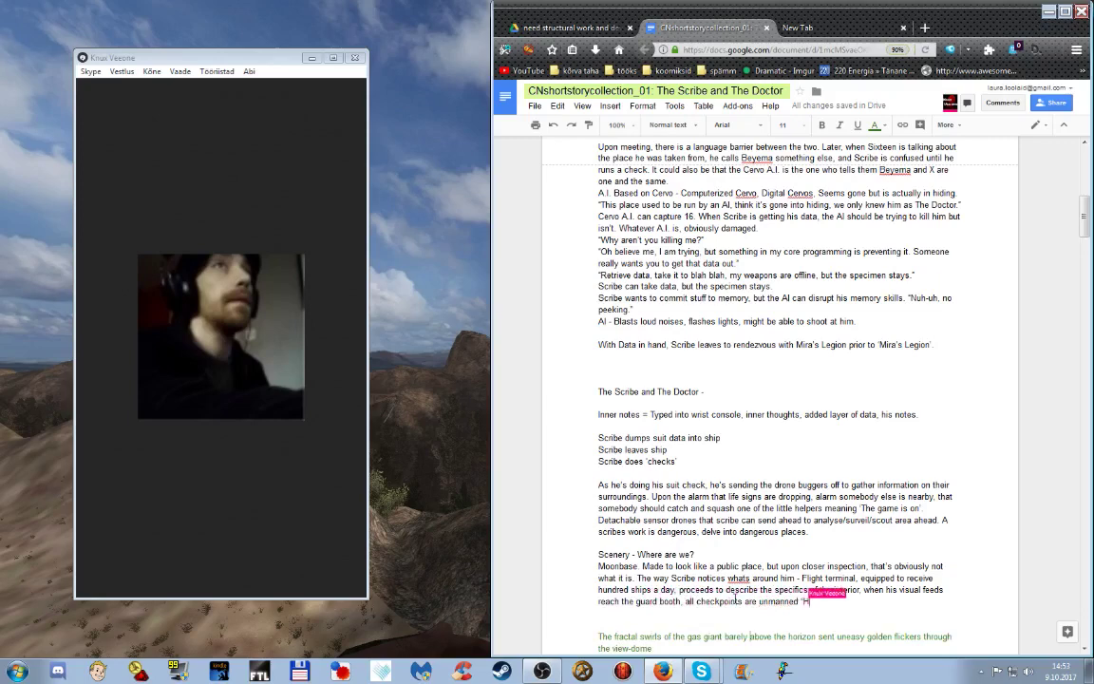
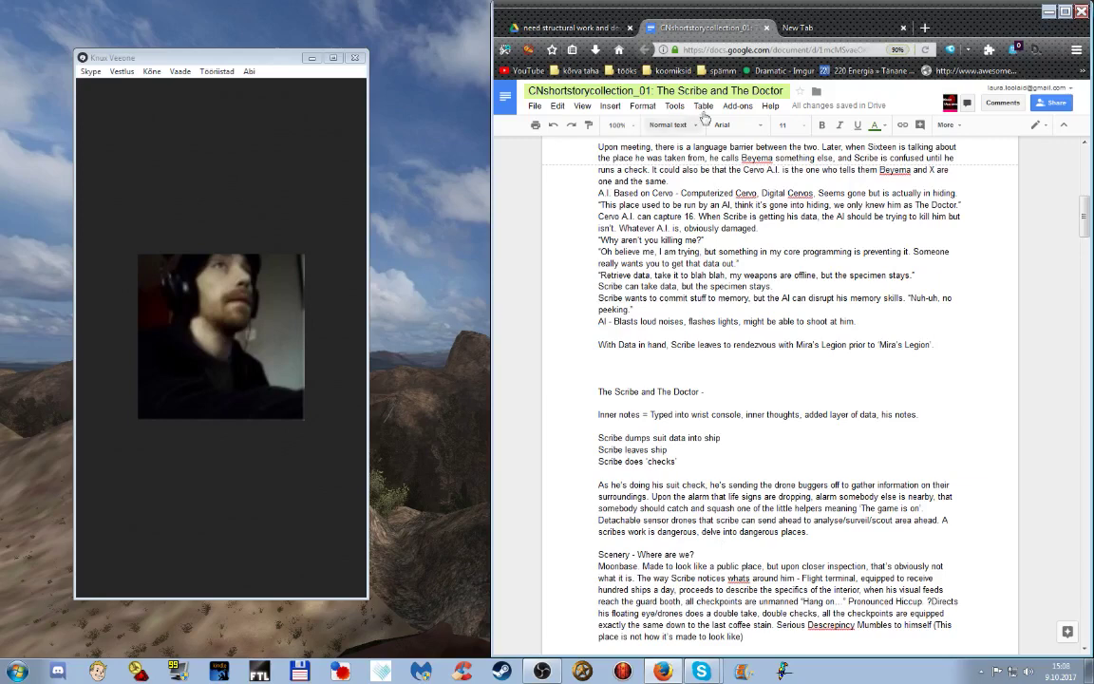
- Switch from the story-notes document to the empty new browser tab
left_click(825, 27)
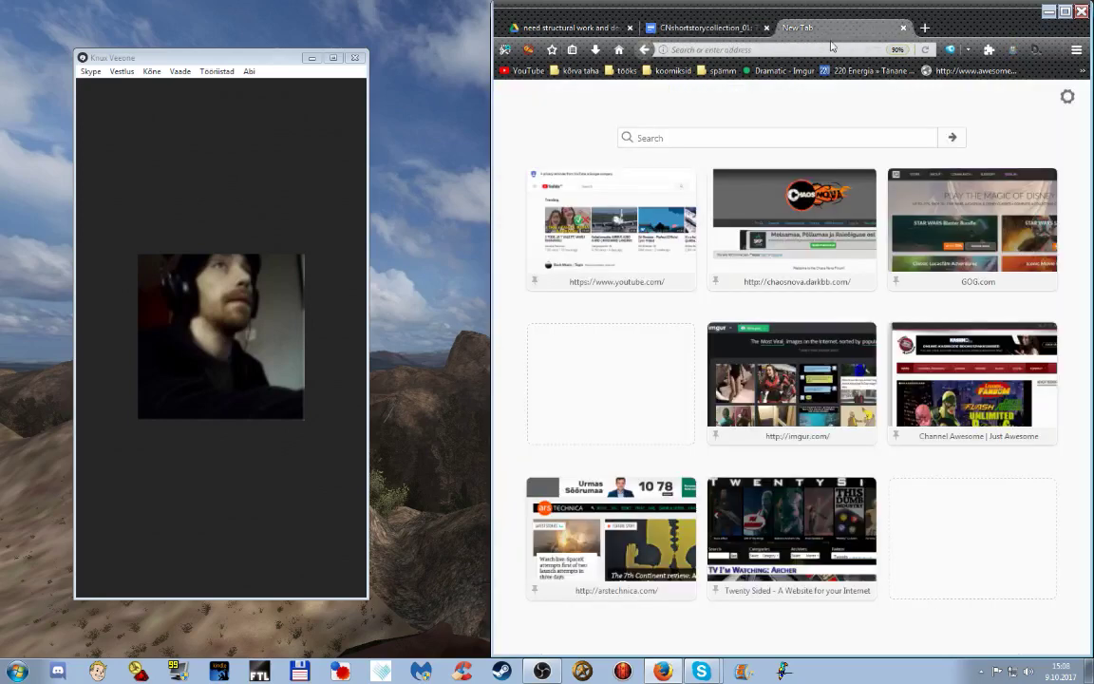
- Search the web for 'google translate' from the Firefox address bar
left_click(837, 49)
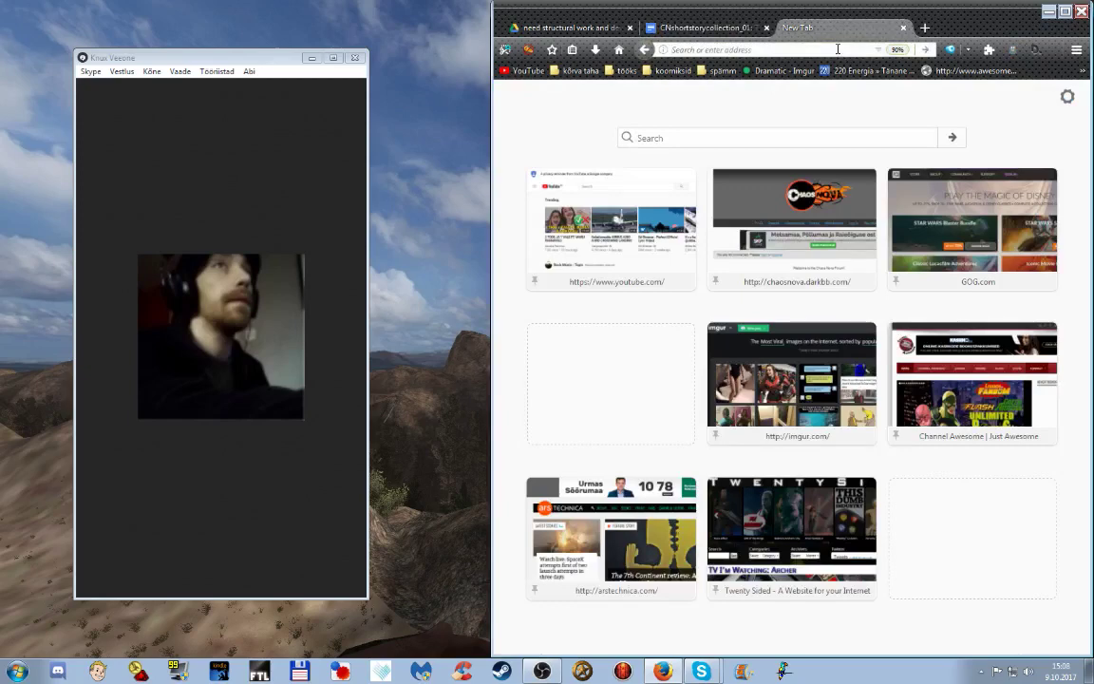
type("g")
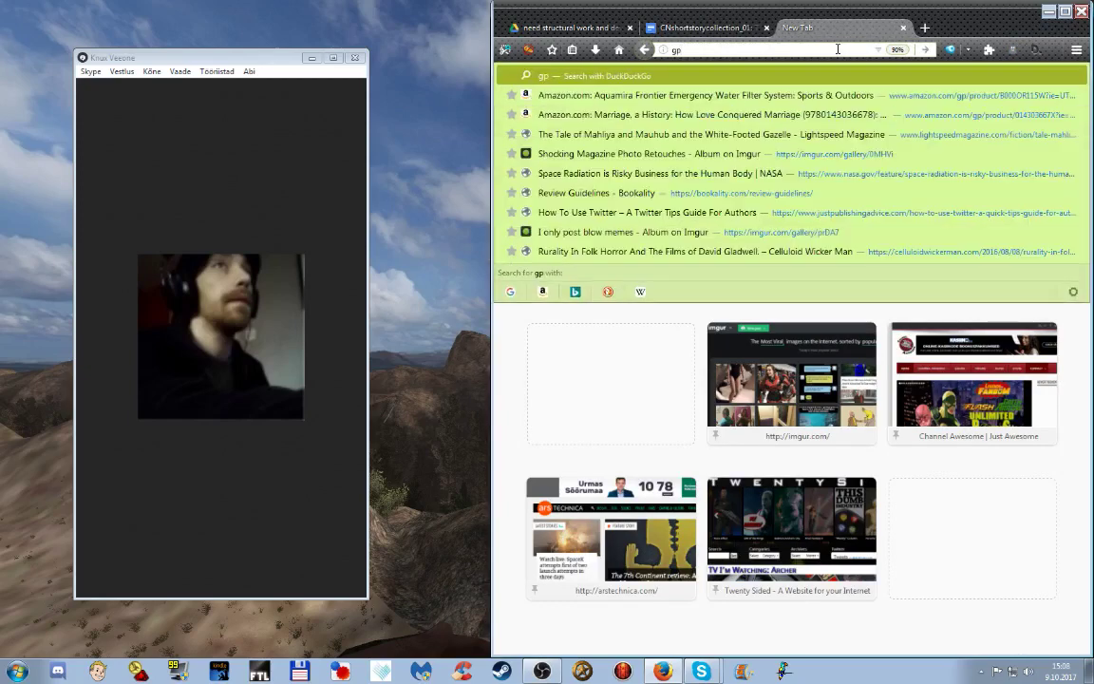
type("oogl")
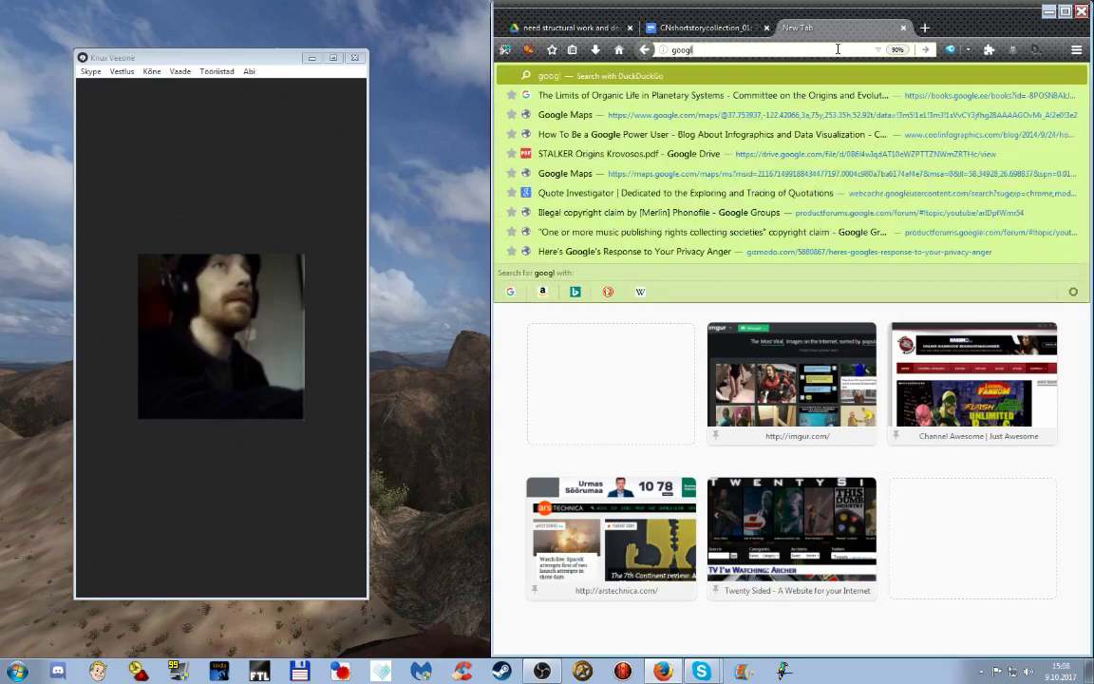
type("e tran")
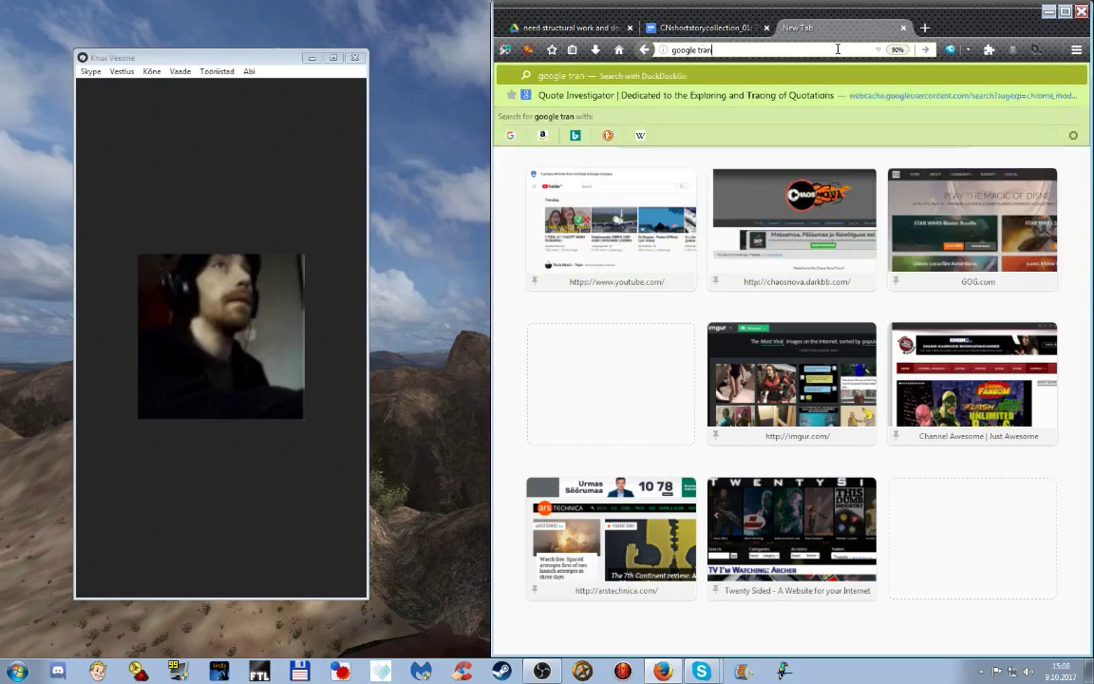
type("slate")
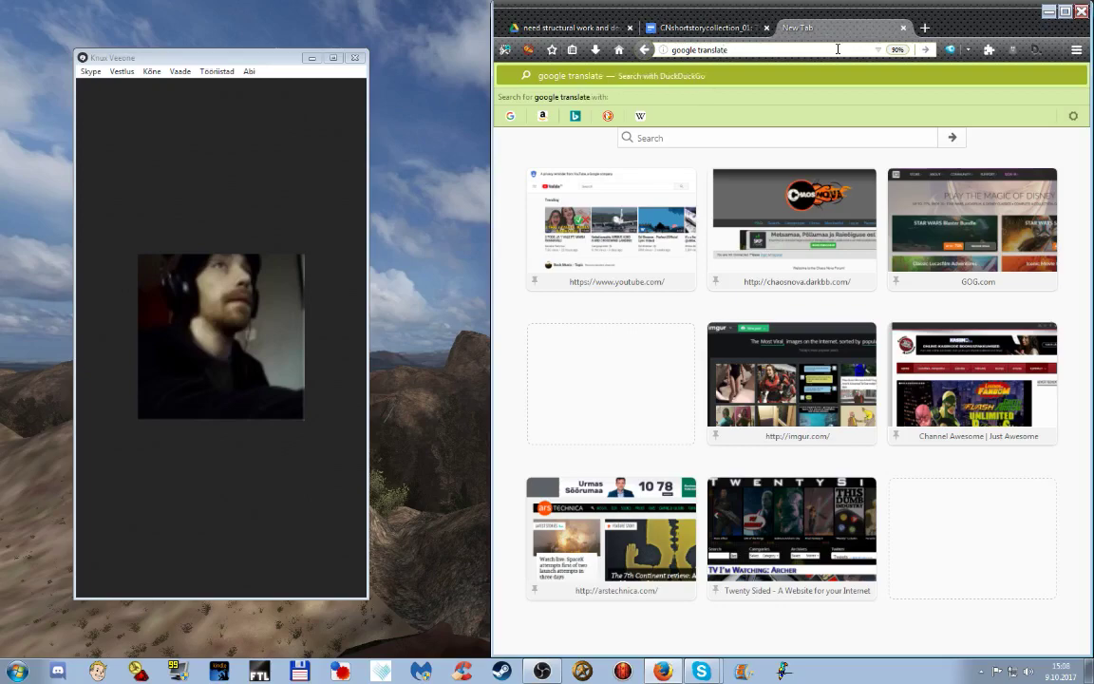
key("Return")
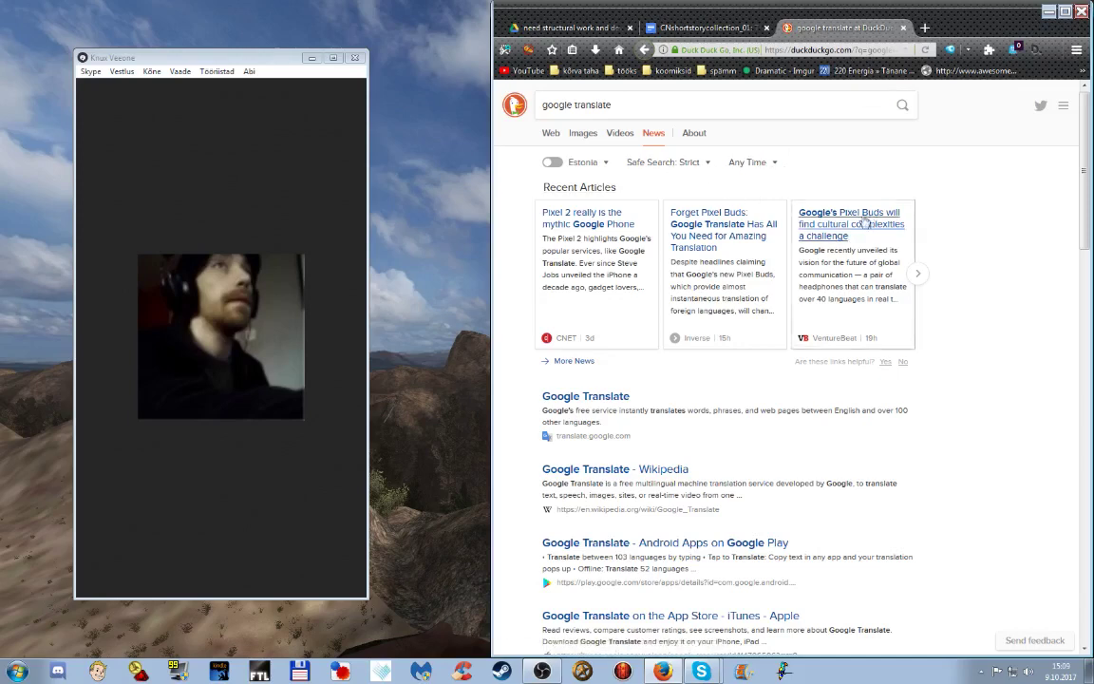
- Open the official Google Translate site at 90% zoom, then bring OBS Studio to the front
left_click(624, 394)
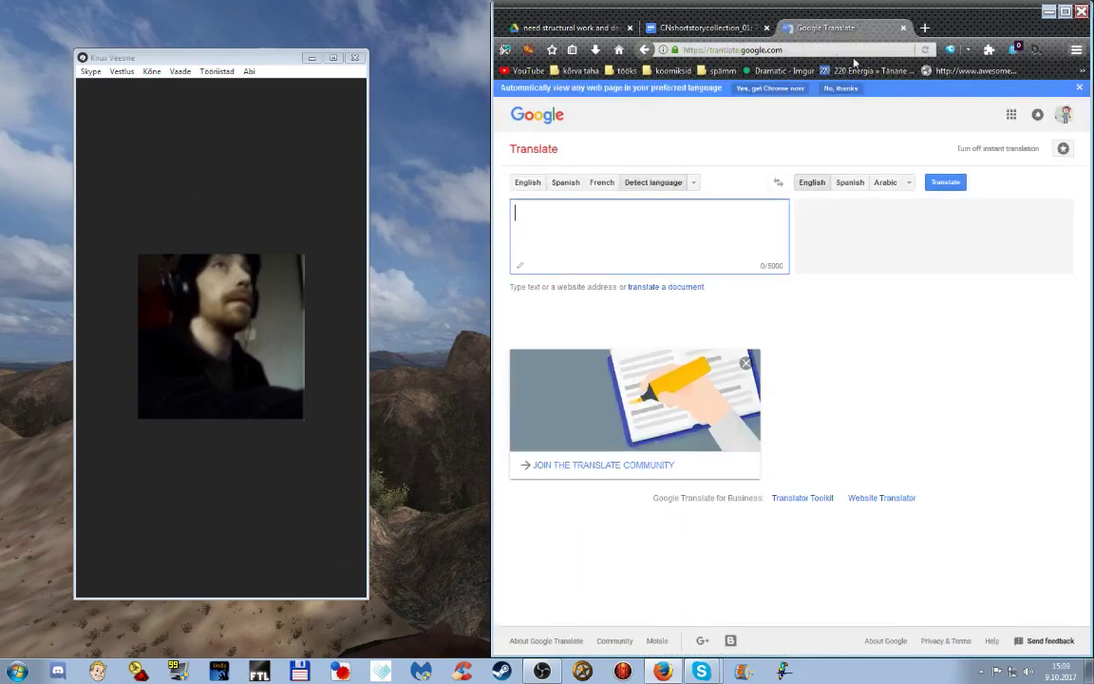
key("ctrl+minus")
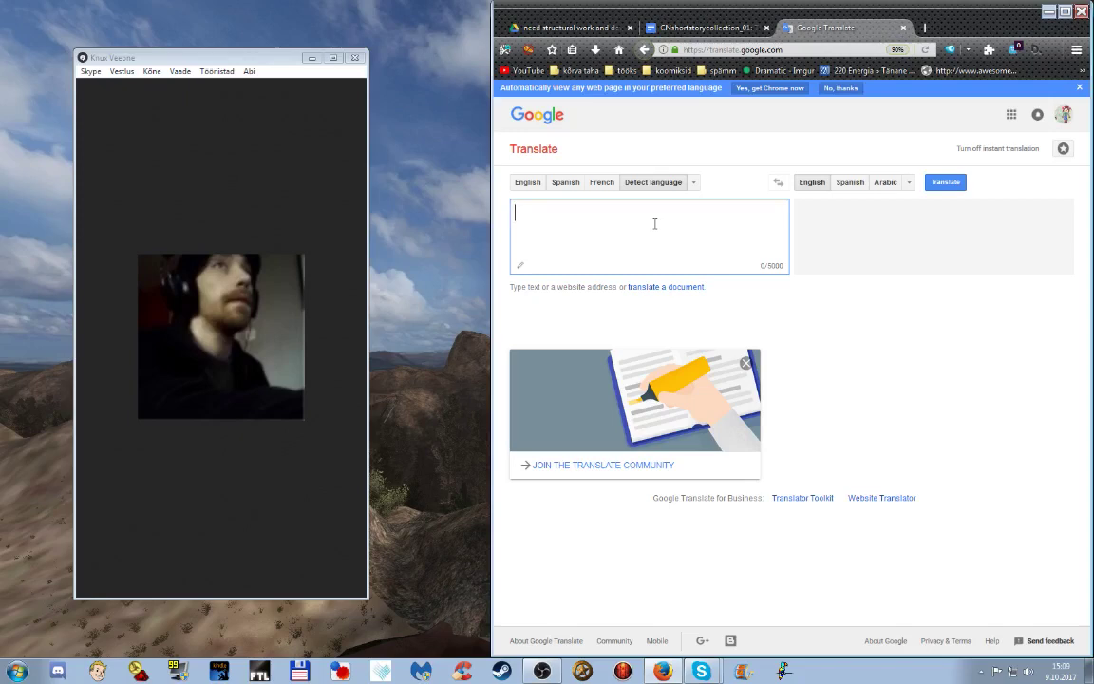
left_click(541, 671)
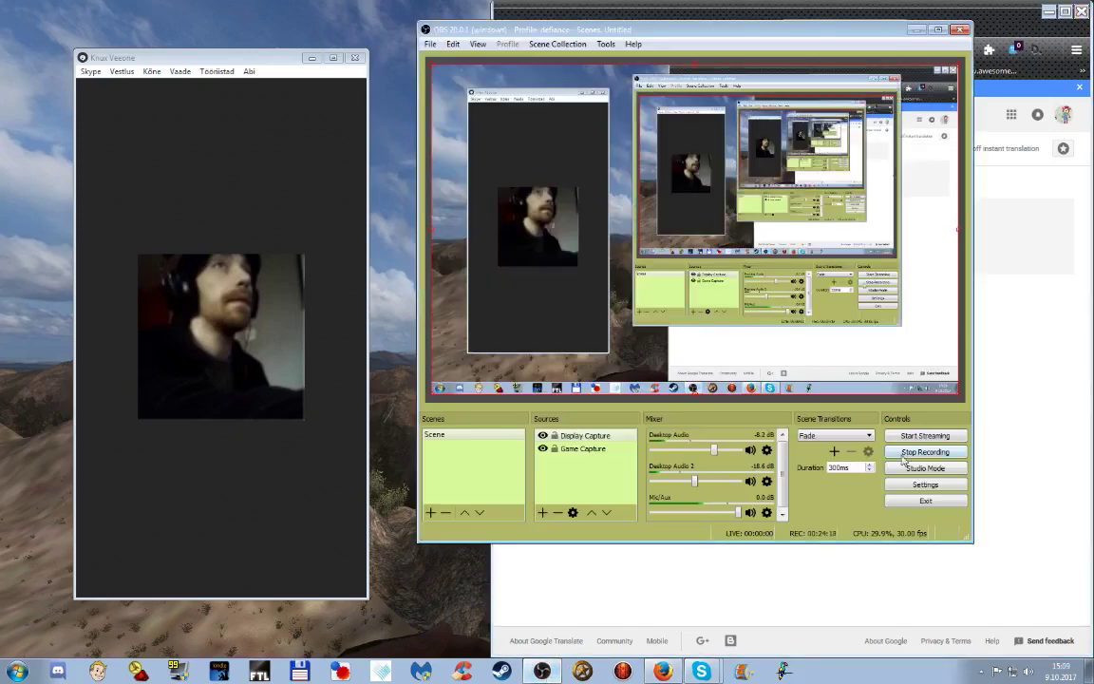